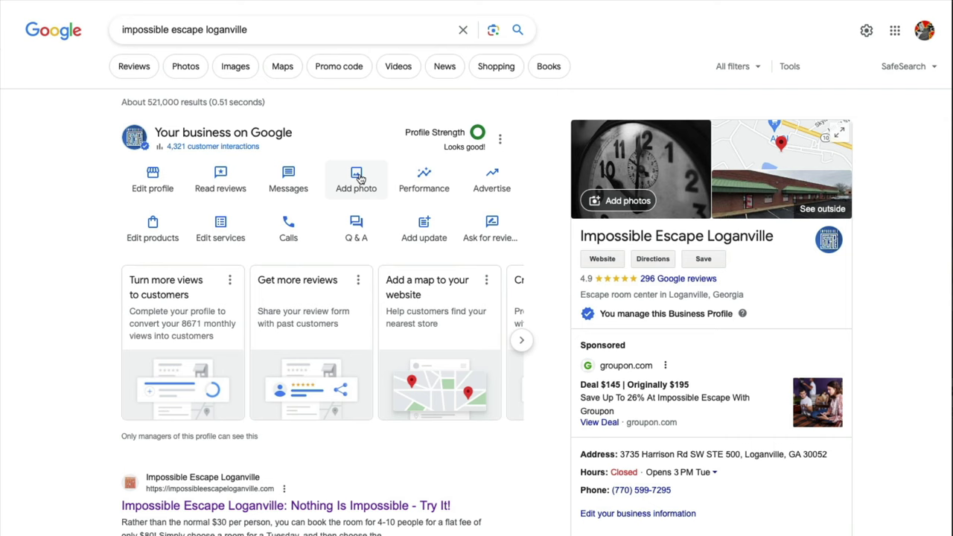
- Preview the Logo and Cover photo options, then choose the regular Photo upload option
{"action": "left_click", "coordinate": [359, 179]}
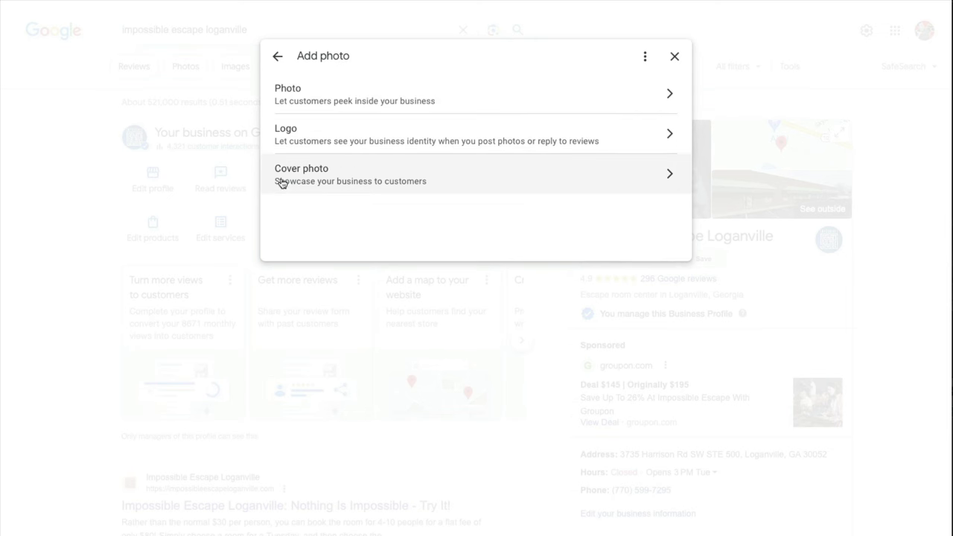
{"action": "left_click", "coordinate": [305, 137]}
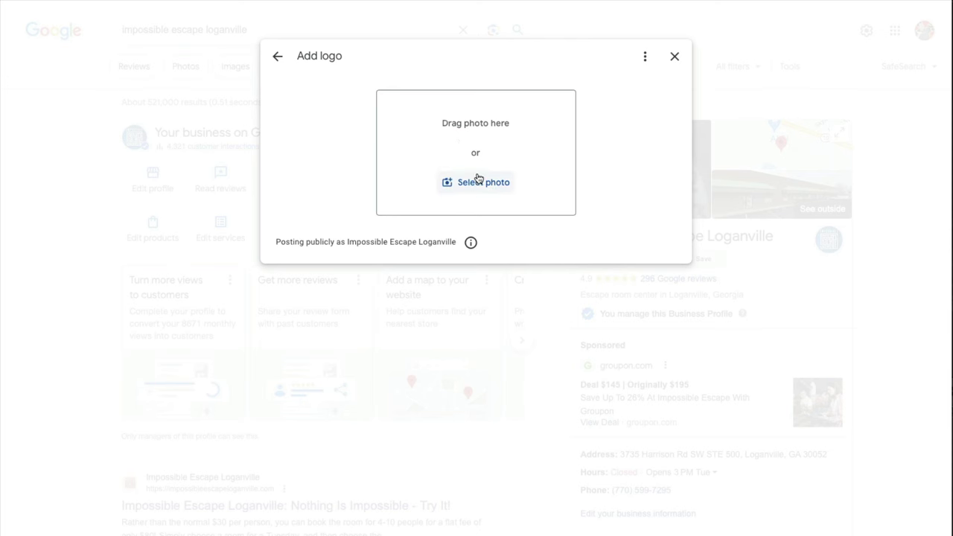
{"action": "left_click", "coordinate": [278, 60]}
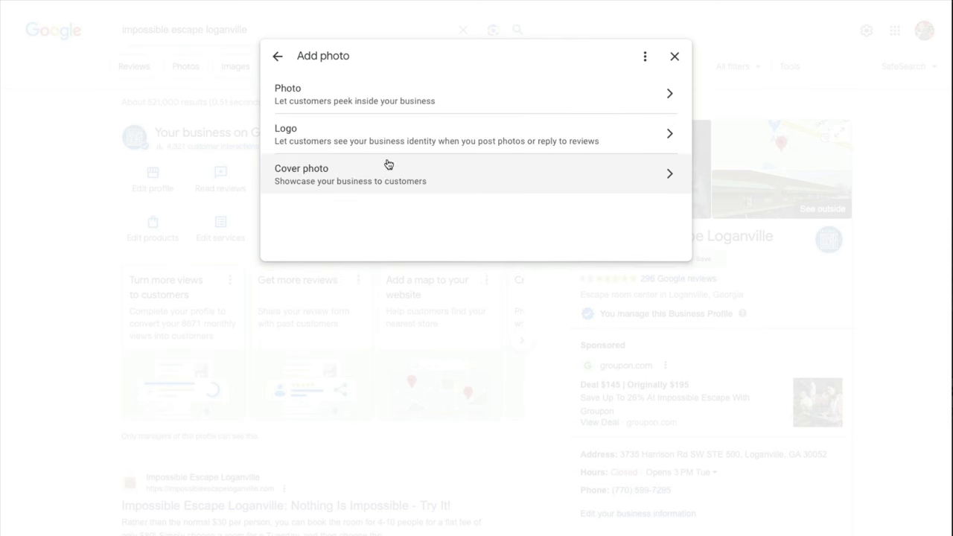
{"action": "left_click", "coordinate": [350, 185]}
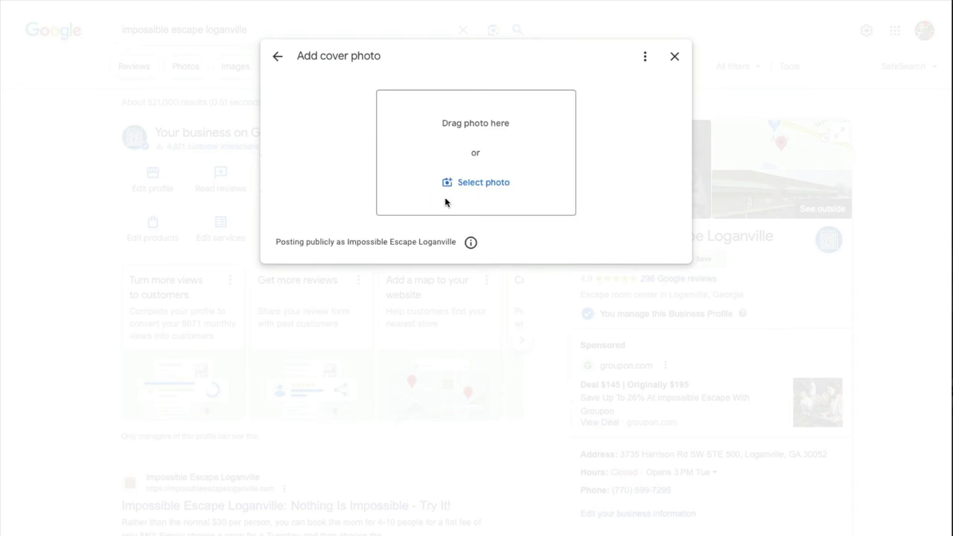
{"action": "left_click", "coordinate": [278, 57]}
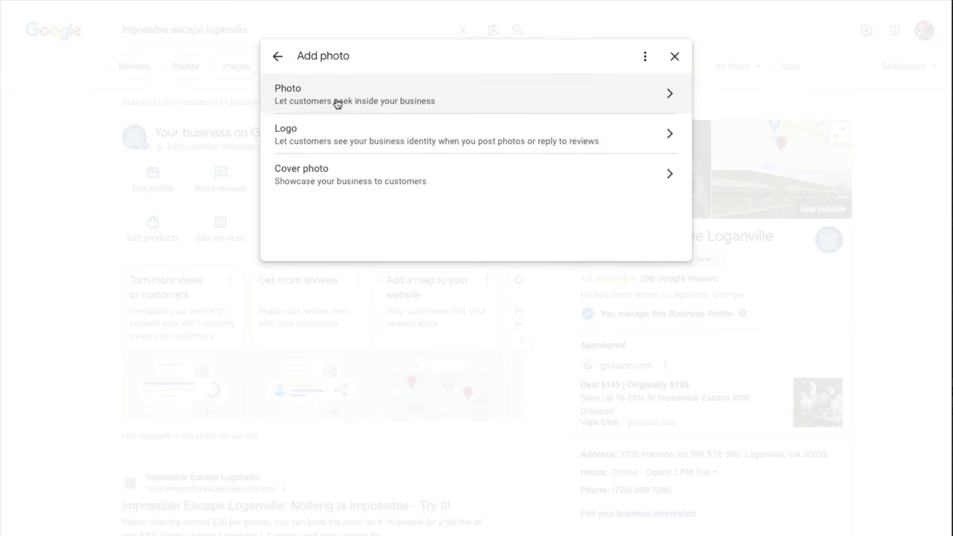
{"action": "left_click", "coordinate": [338, 100]}
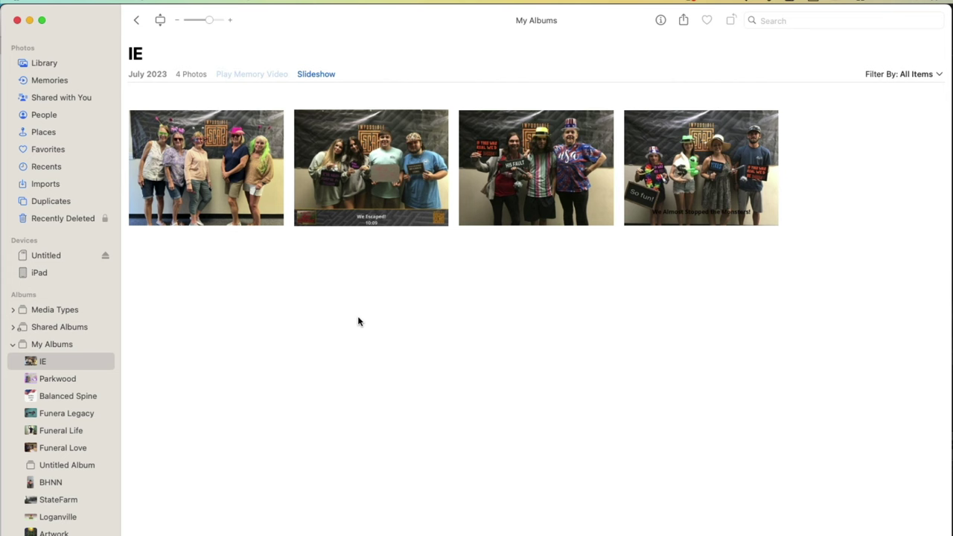
- Inspect the first IE photo's Info: title 'Loganville Escape Room', caption, keywords and map location
{"action": "left_click", "coordinate": [254, 189]}
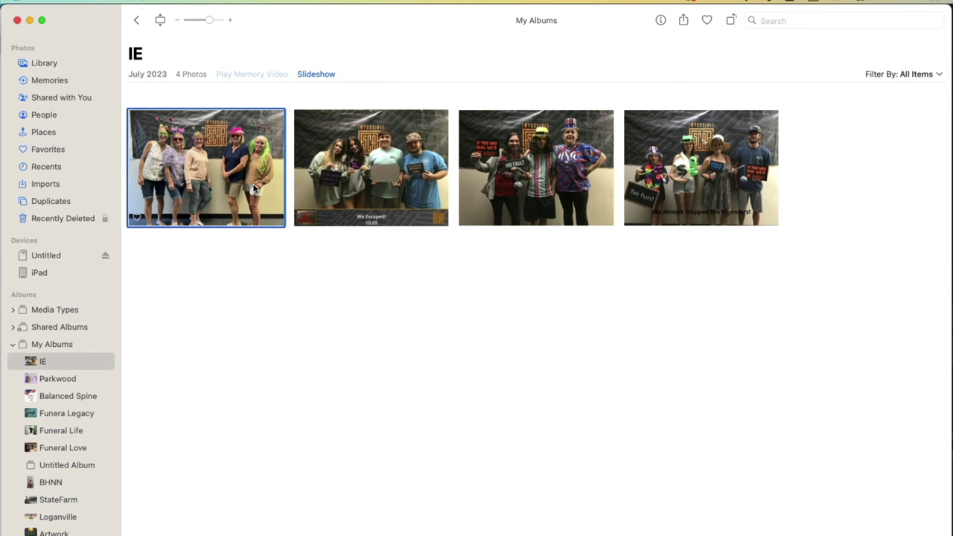
{"action": "key", "text": "super+i"}
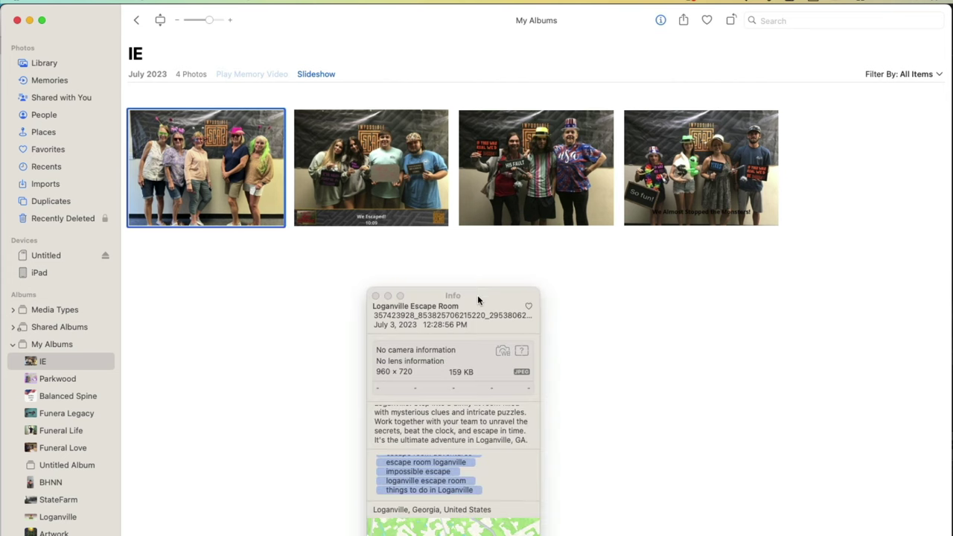
{"action": "left_click_drag", "start_coordinate": [478, 295], "coordinate": [503, 163]}
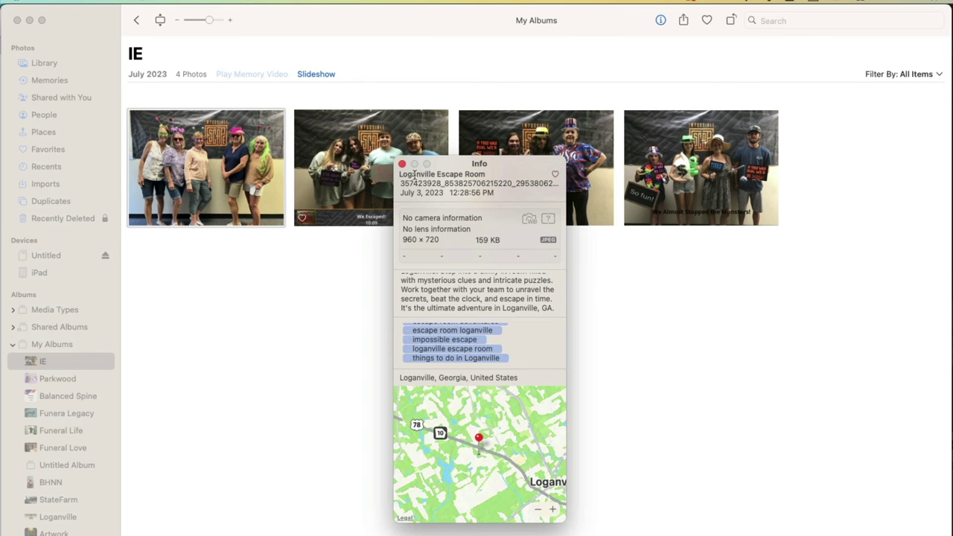
{"action": "left_click_drag", "start_coordinate": [400, 174], "coordinate": [493, 175]}
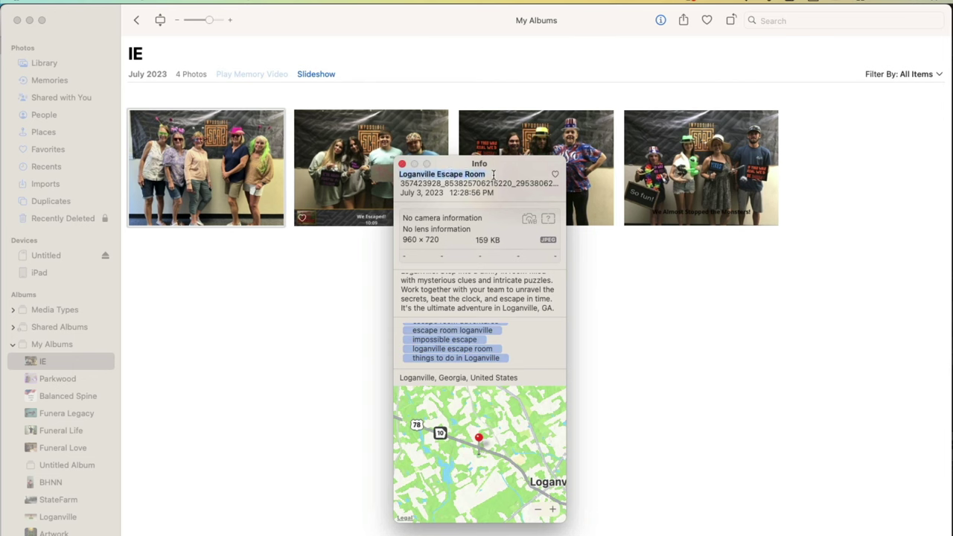
{"action": "left_click", "coordinate": [444, 275]}
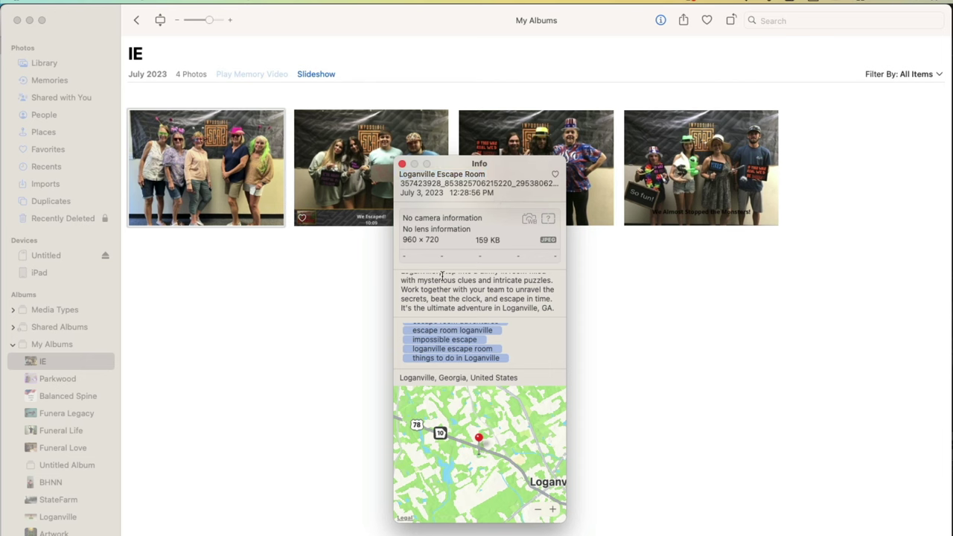
{"action": "left_click_drag", "start_coordinate": [432, 289], "coordinate": [451, 290]}
{"action": "scroll", "coordinate": [516, 344], "scroll_direction": "up", "scroll_amount": 3}
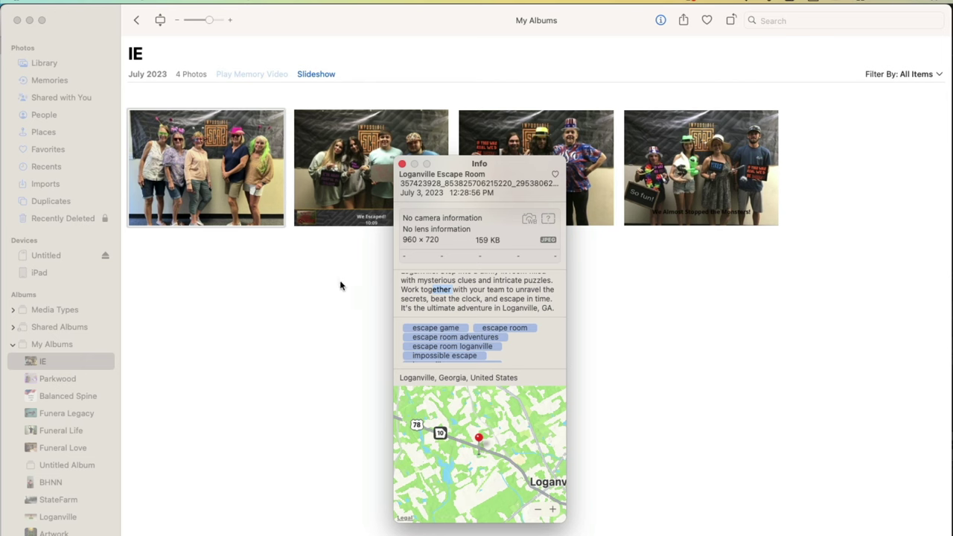
- Title the second IE photo 'Escape Room Loganville' in its Info window
{"action": "left_click", "coordinate": [403, 164]}
{"action": "left_click", "coordinate": [404, 155]}
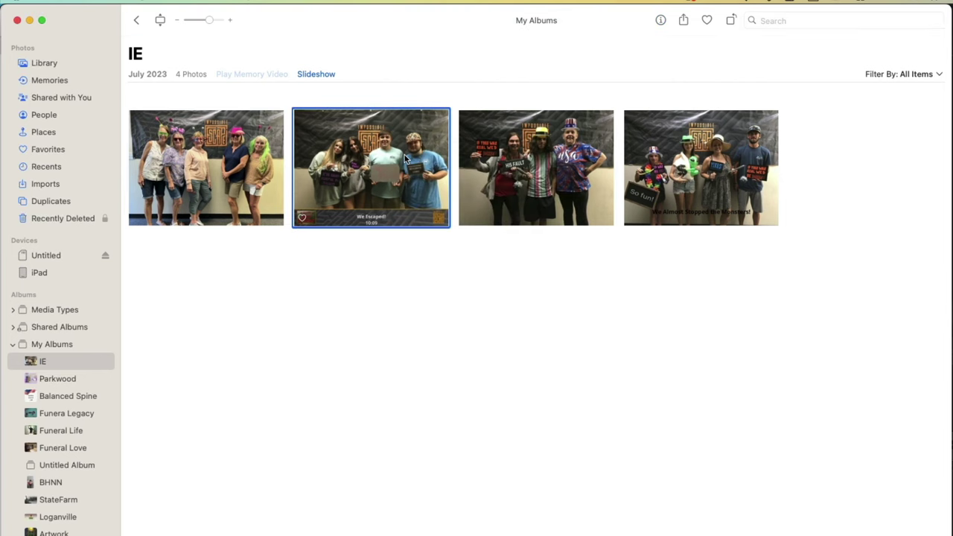
{"action": "key", "text": "super+i"}
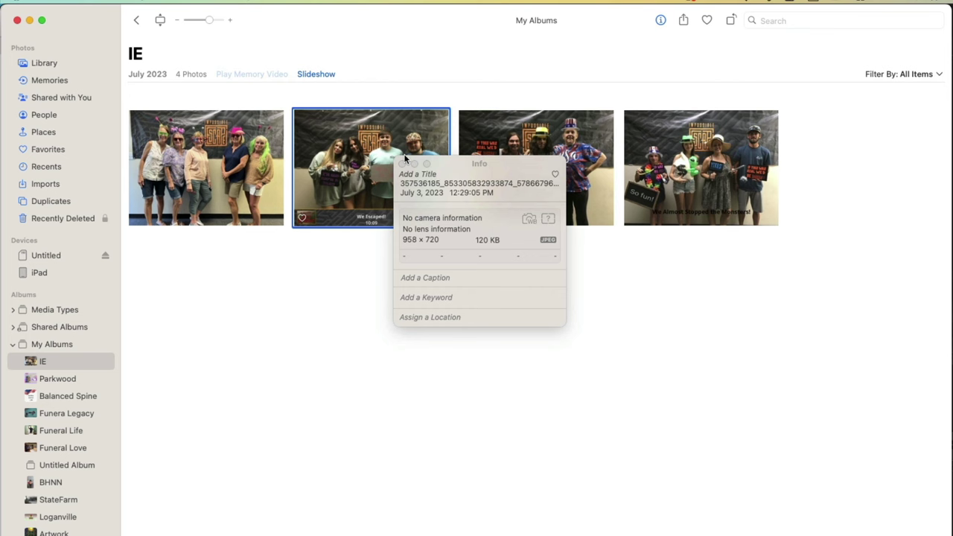
{"action": "left_click", "coordinate": [425, 174]}
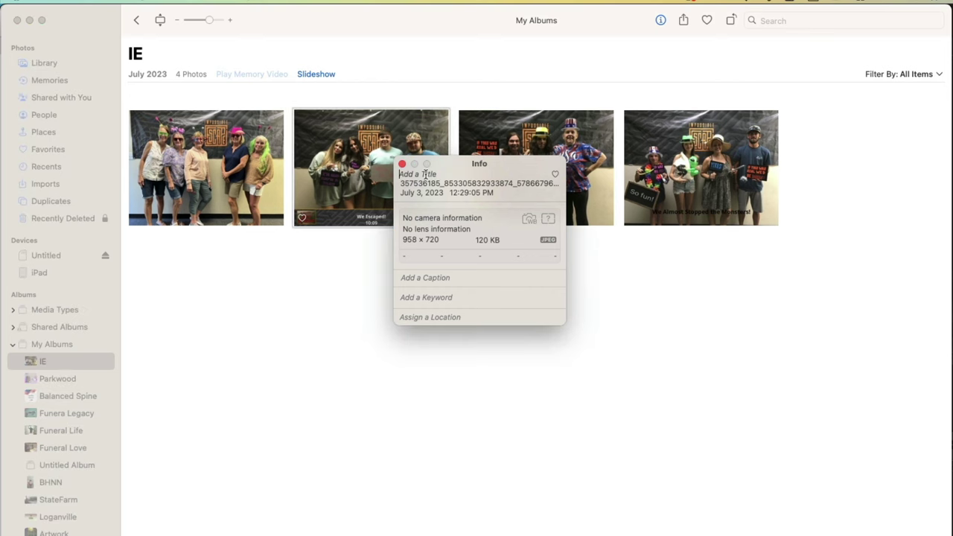
{"action": "type", "text": "4"}
{"action": "key", "text": "BackSpace"}
{"action": "type", "text": "Esca"}
{"action": "type", "text": "pe Room Loganvi"}
{"action": "type", "text": "lle"}
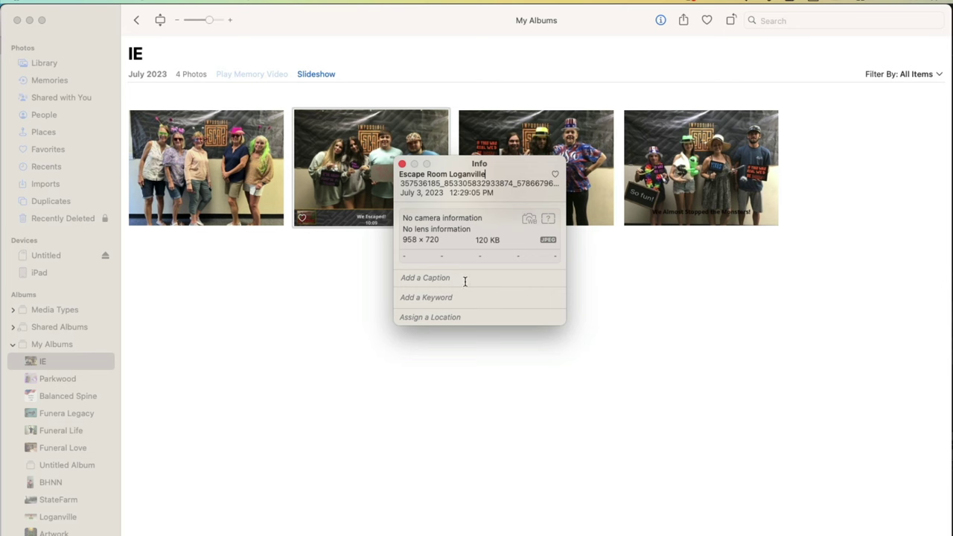
- Copy the first photo's escape-room keywords onto the second photo
{"action": "left_click", "coordinate": [246, 192]}
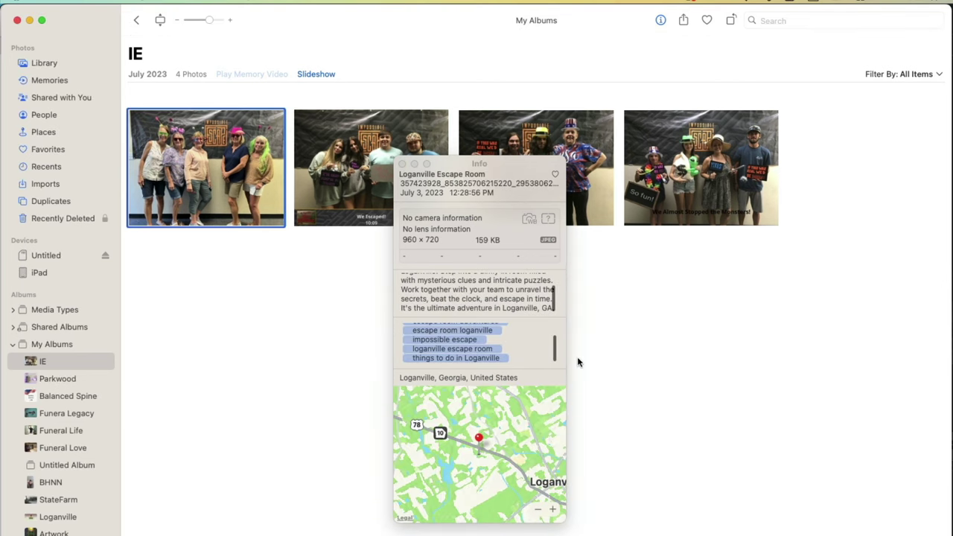
{"action": "left_click", "coordinate": [525, 350]}
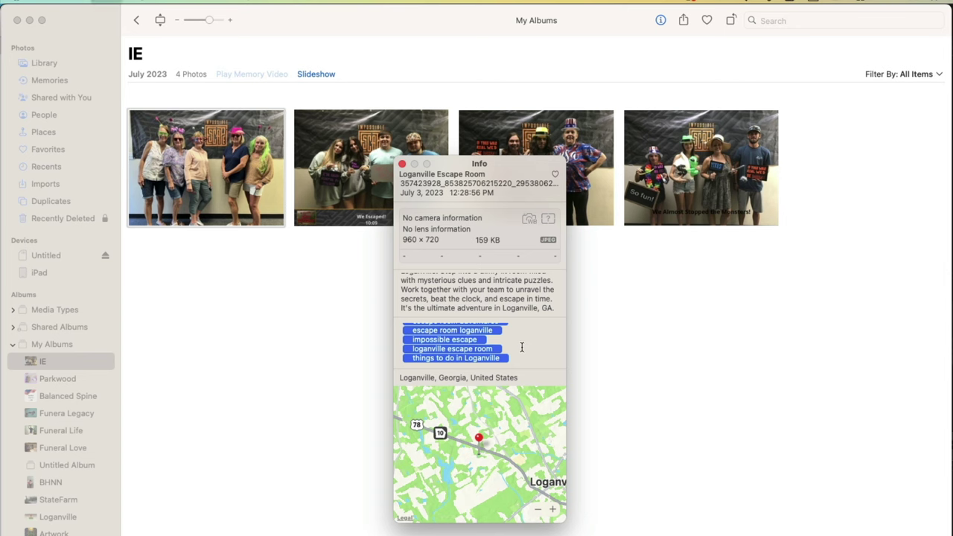
{"action": "left_click", "coordinate": [348, 148]}
{"action": "left_click", "coordinate": [455, 297]}
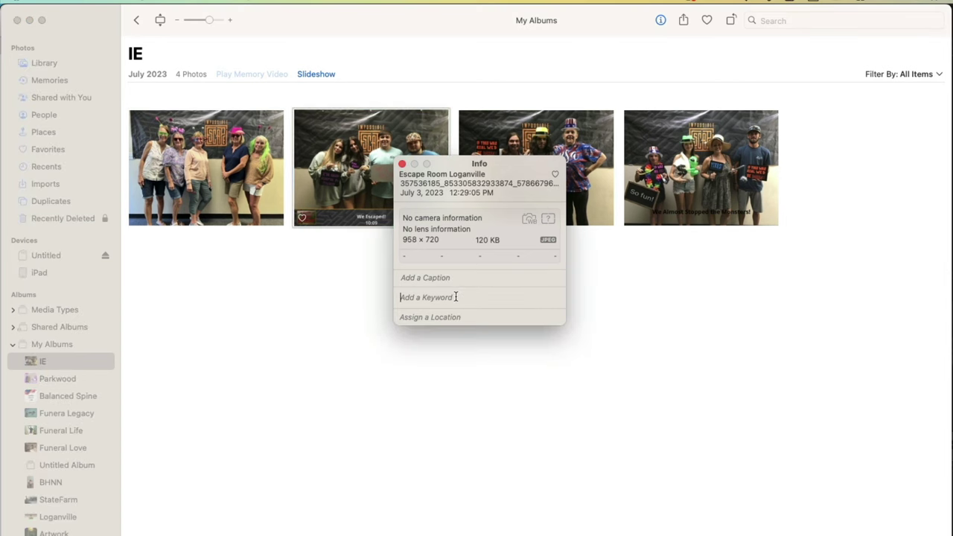
{"action": "key", "text": "super+v"}
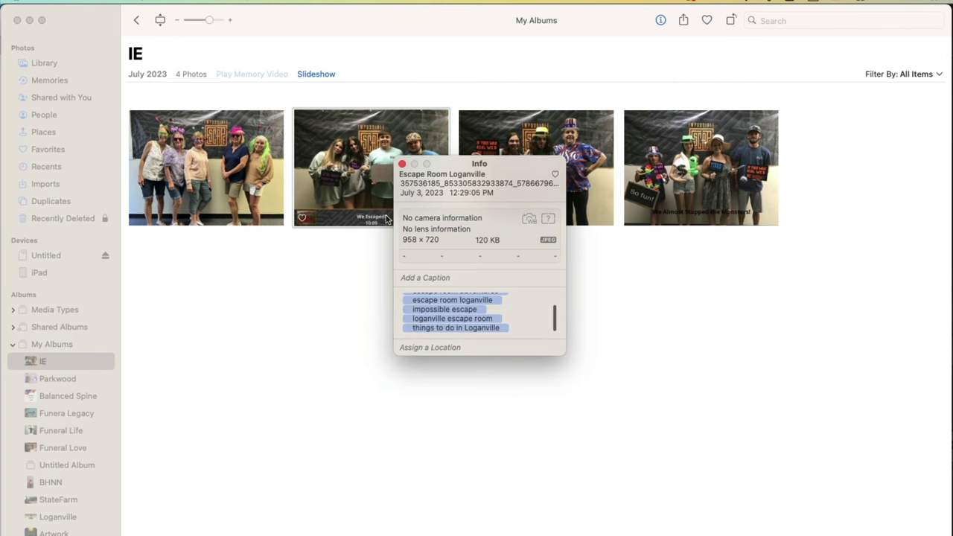
- Geotag the second photo at Impossible Escape – Loganville in Loganville, Georgia
{"action": "left_click", "coordinate": [444, 347]}
{"action": "type", "text": "Imp"}
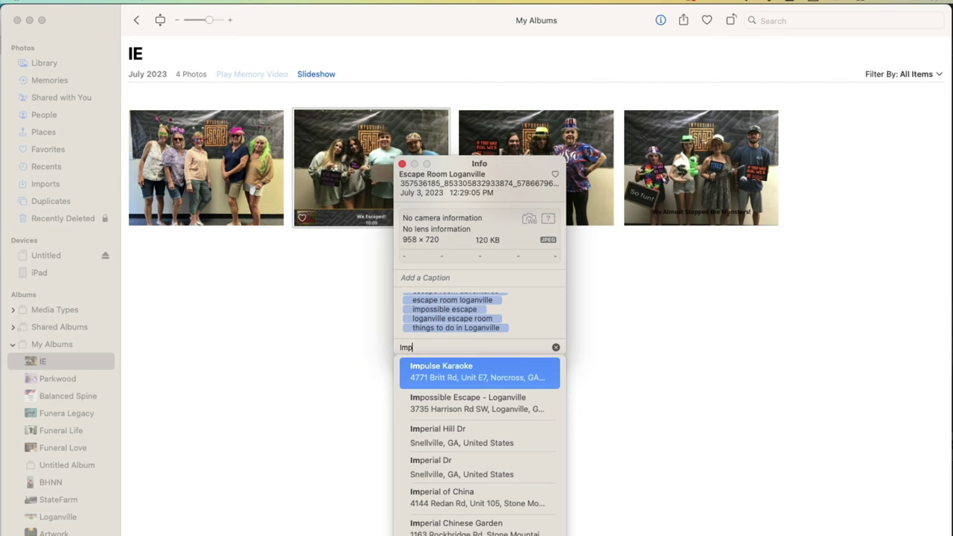
{"action": "type", "text": "ossib"}
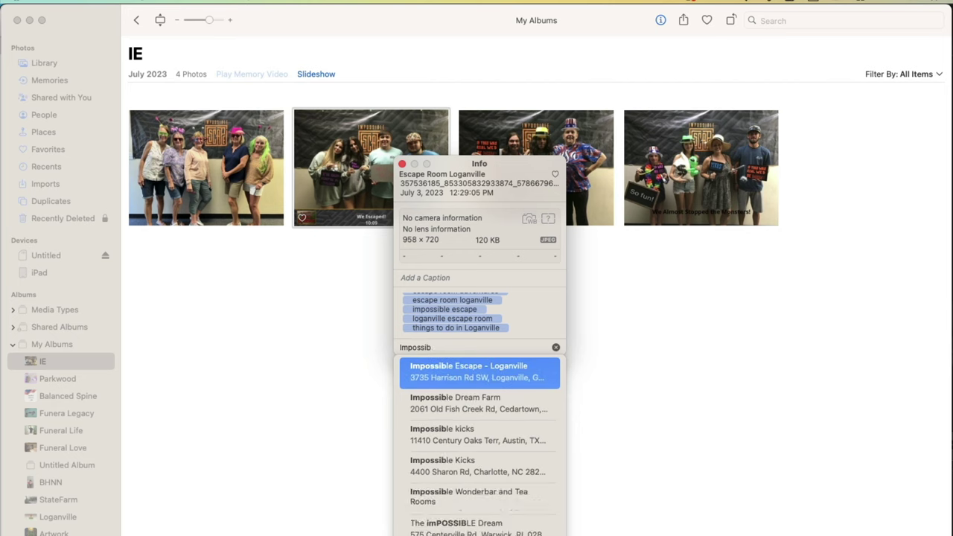
{"action": "type", "text": "l"}
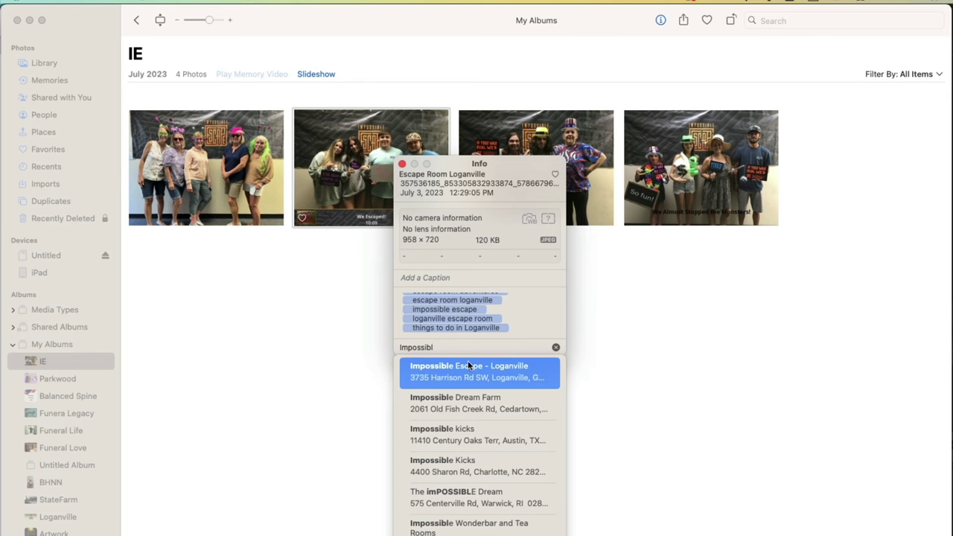
{"action": "left_click", "coordinate": [467, 368]}
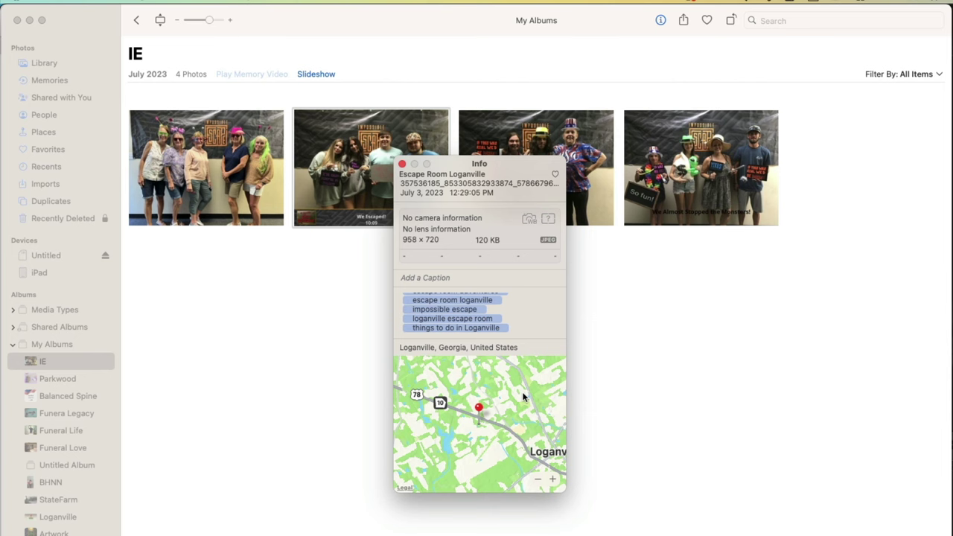
- Regenerate MacGPT's shortened Impossible Escape Loganville description for the caption
{"action": "left_click", "coordinate": [436, 302]}
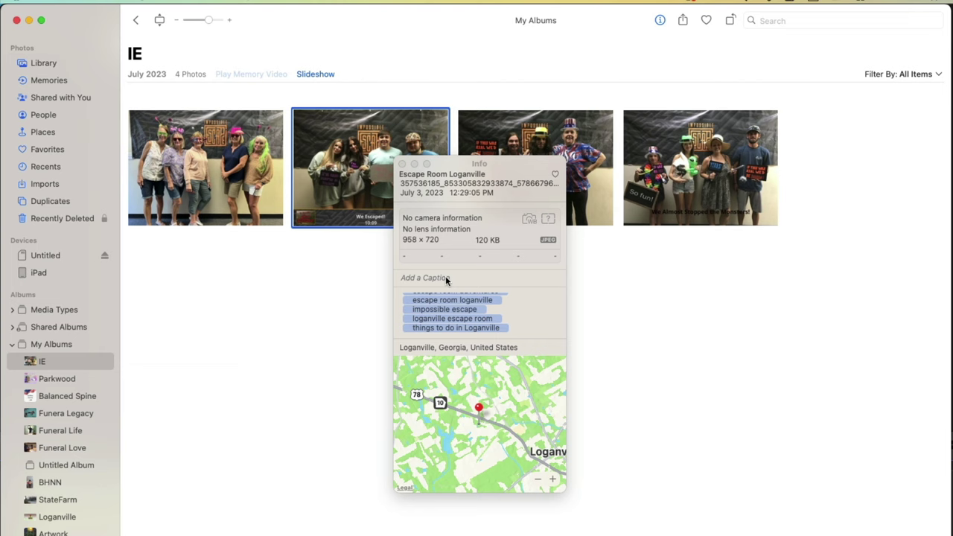
{"action": "left_click", "coordinate": [447, 277]}
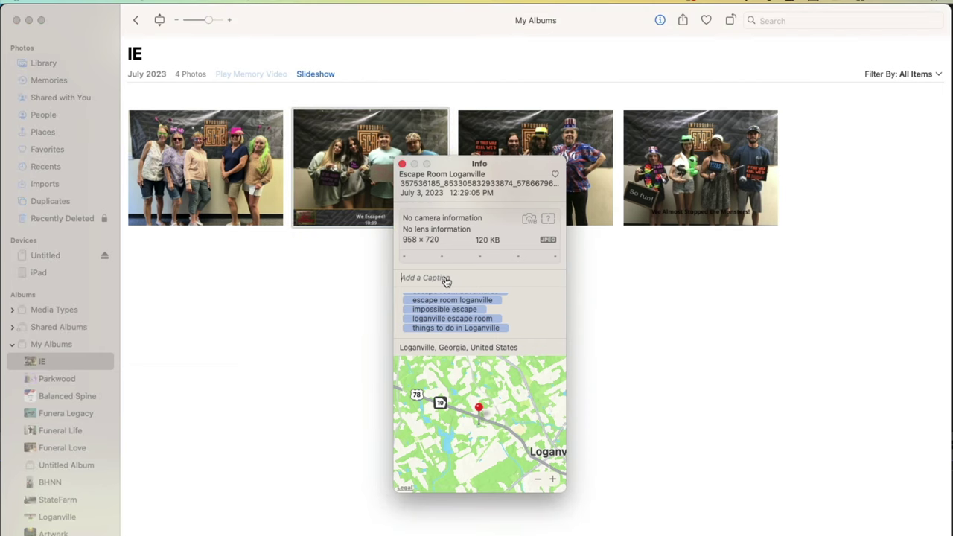
{"action": "key", "text": "super+shift+g"}
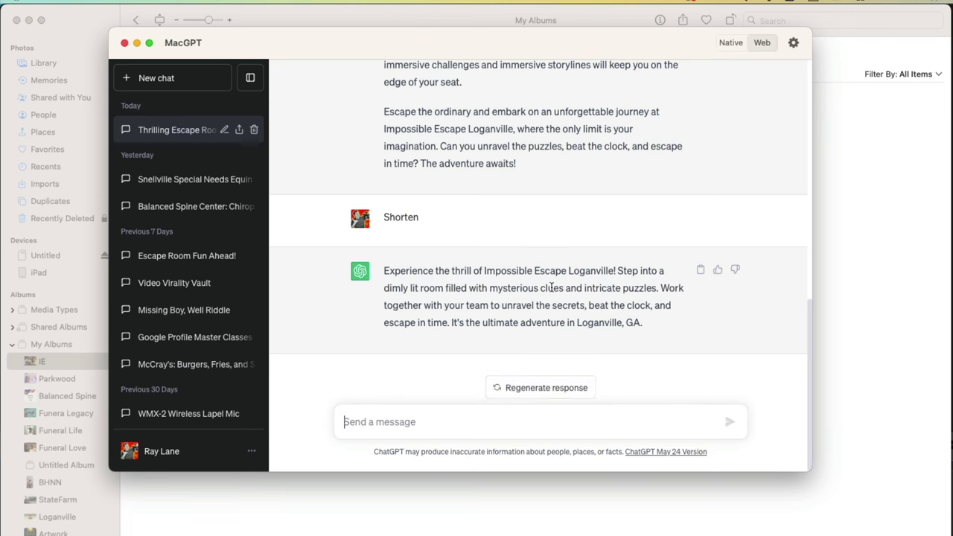
{"action": "scroll", "coordinate": [622, 374], "scroll_direction": "down", "scroll_amount": 1}
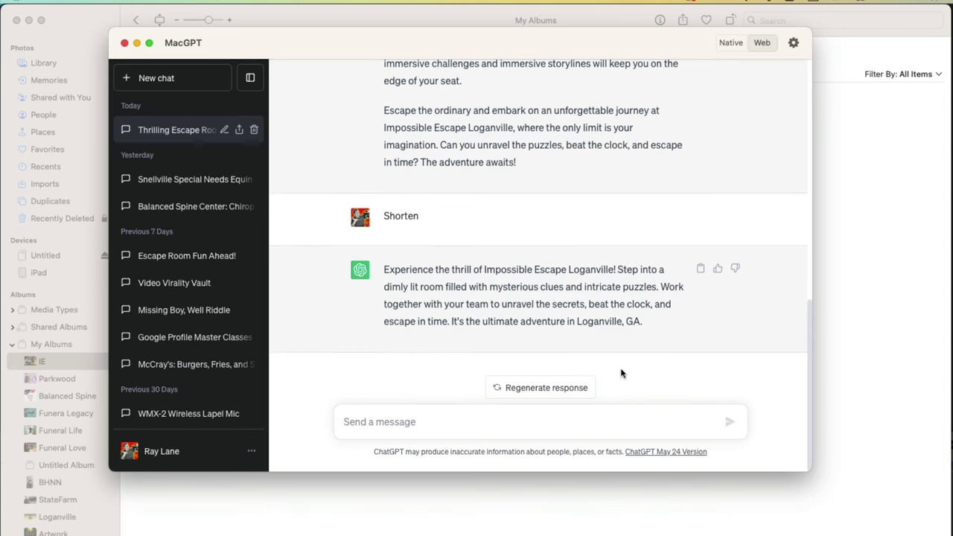
{"action": "left_click", "coordinate": [555, 392]}
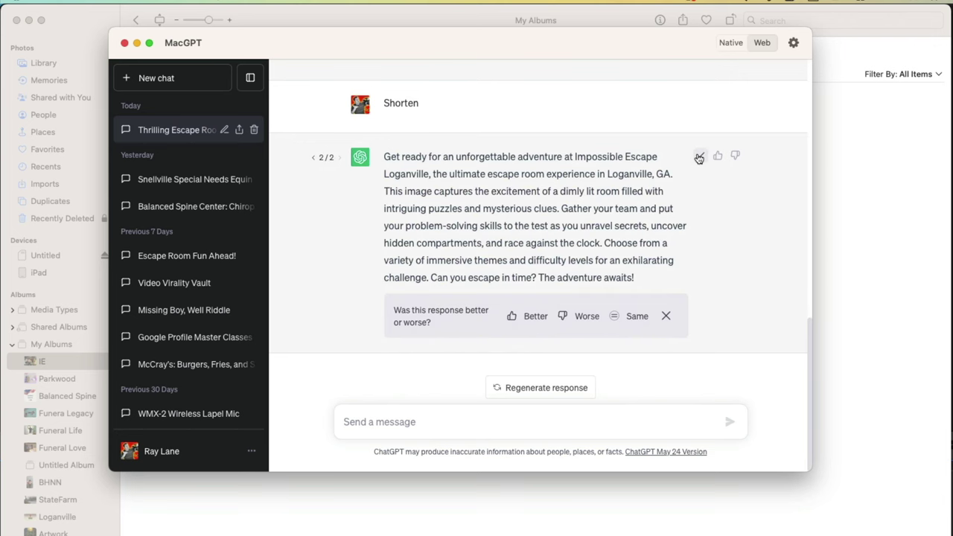
- Paste the MacGPT 'Get ready for an unforgettable adventure…' description as the photo's caption
{"action": "left_click", "coordinate": [842, 206]}
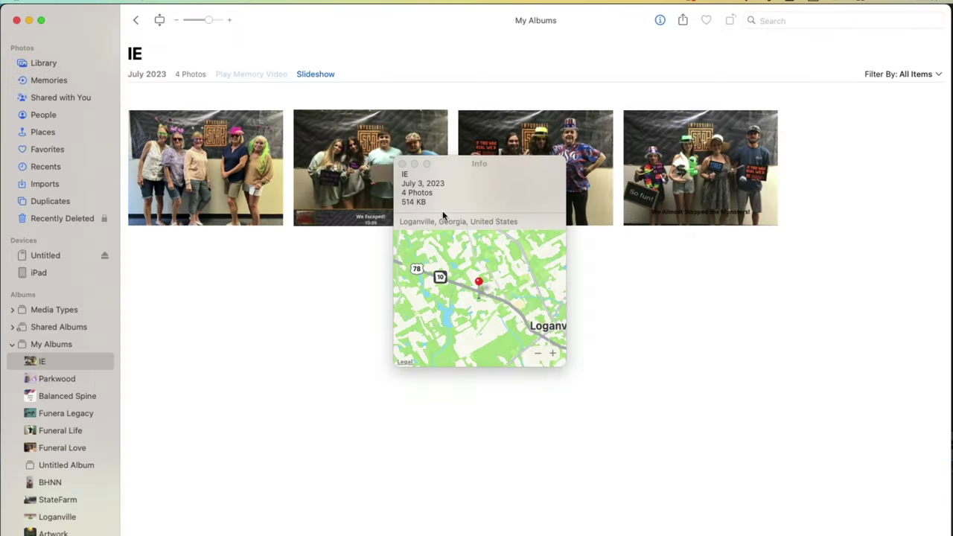
{"action": "left_click", "coordinate": [347, 178]}
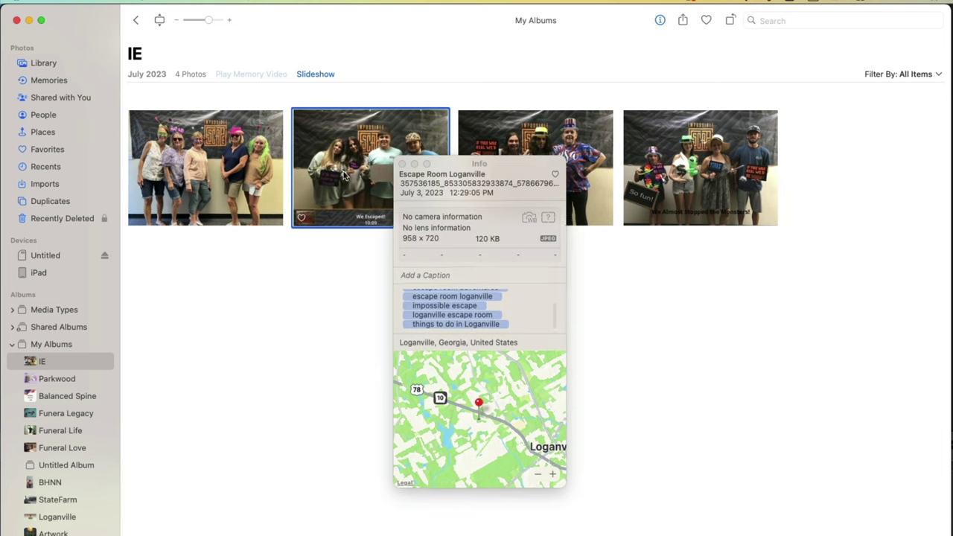
{"action": "left_click", "coordinate": [424, 279]}
{"action": "key", "text": "super+v"}
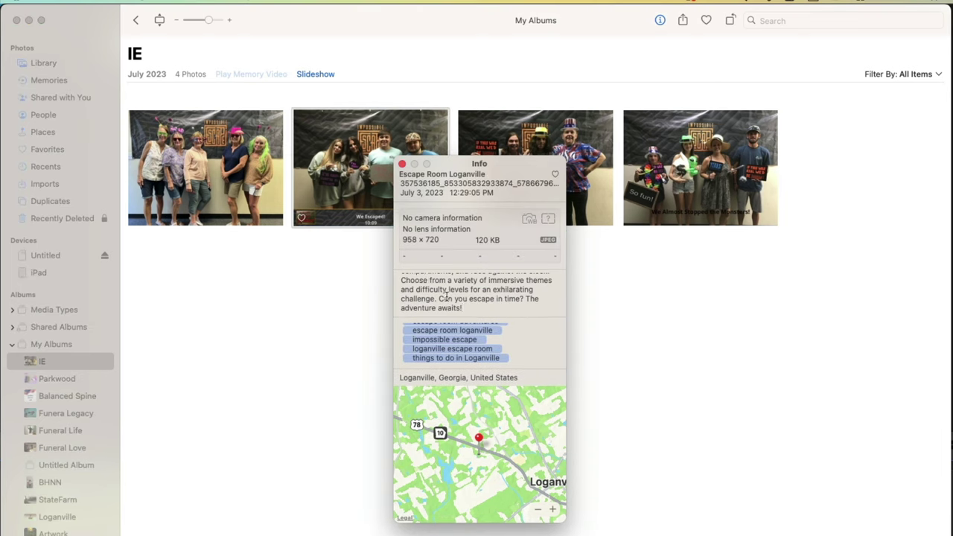
{"action": "scroll", "coordinate": [448, 298], "scroll_direction": "up", "scroll_amount": 3}
{"action": "scroll", "coordinate": [448, 298], "scroll_direction": "up", "scroll_amount": 3}
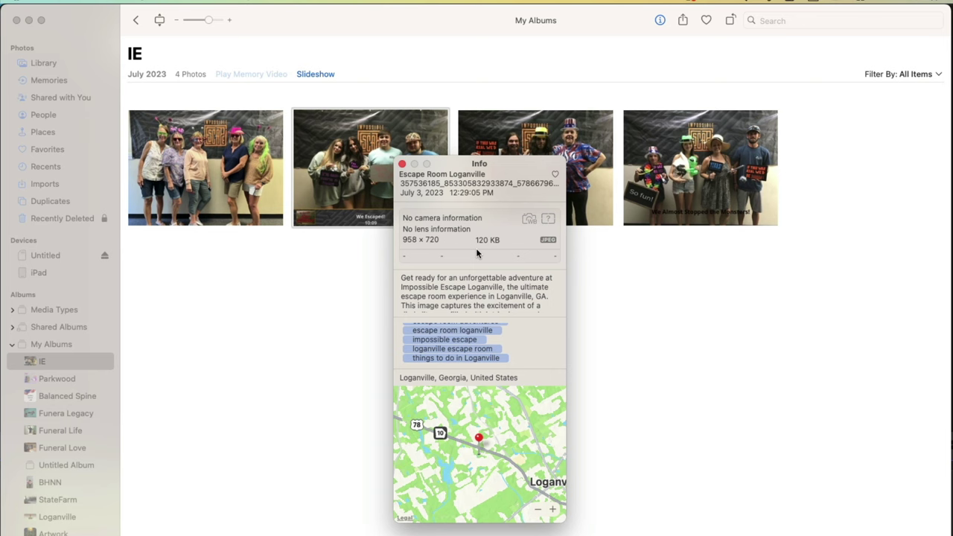
- Export 1 Photo as JPEG with title, keywords, caption and location to the July 3, 2023 folder
{"action": "left_click", "coordinate": [402, 164]}
{"action": "left_click", "coordinate": [93, 6]}
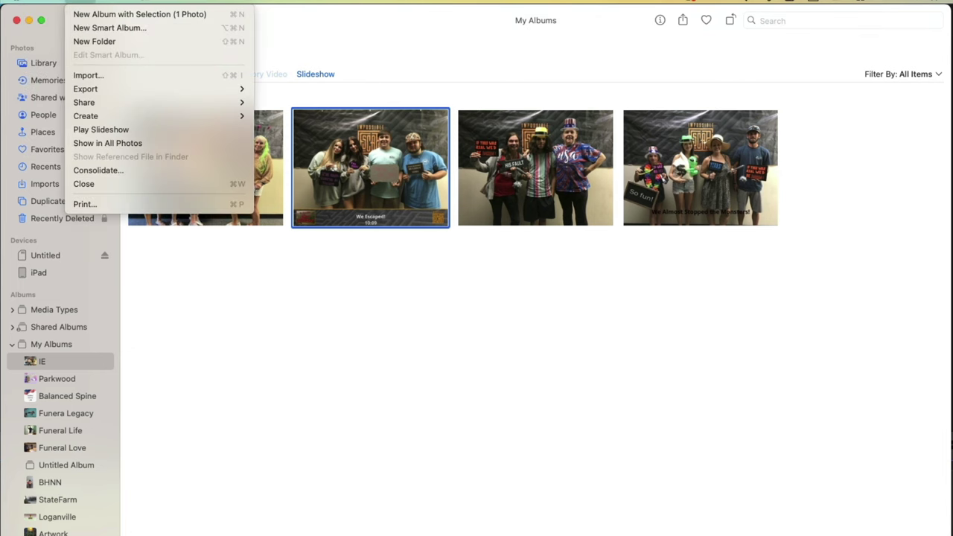
{"action": "mouse_move", "coordinate": [85, 89]}
{"action": "left_click", "coordinate": [283, 90]}
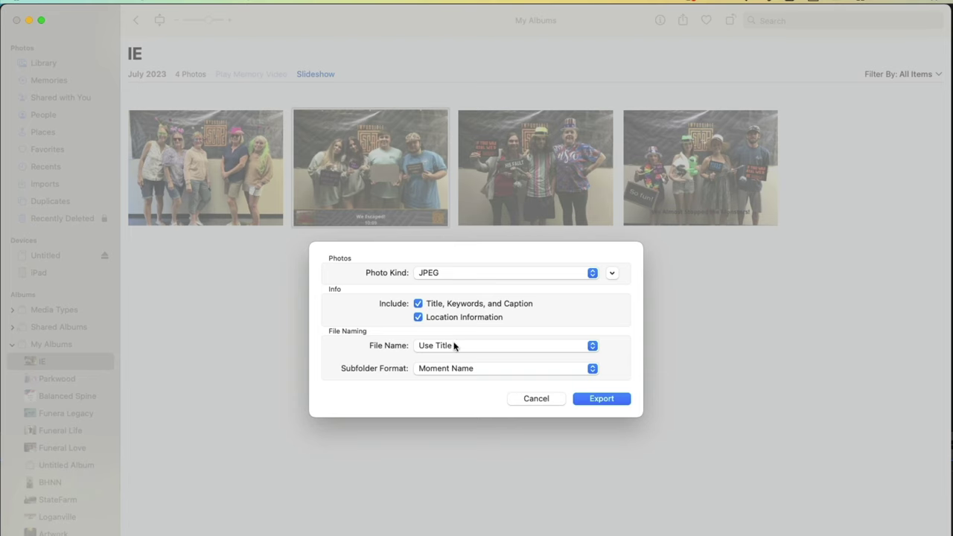
{"action": "left_click", "coordinate": [600, 399]}
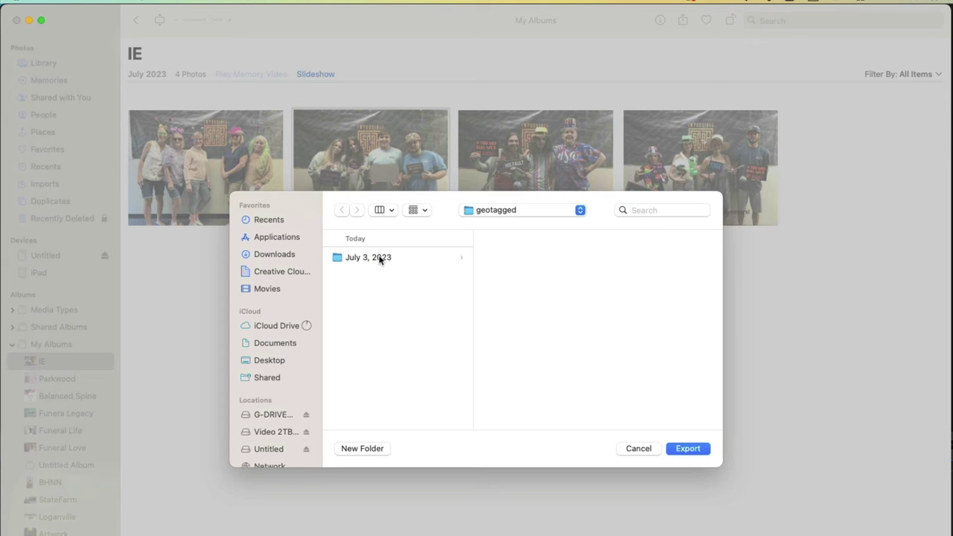
{"action": "left_click", "coordinate": [380, 260]}
{"action": "left_click", "coordinate": [549, 211]}
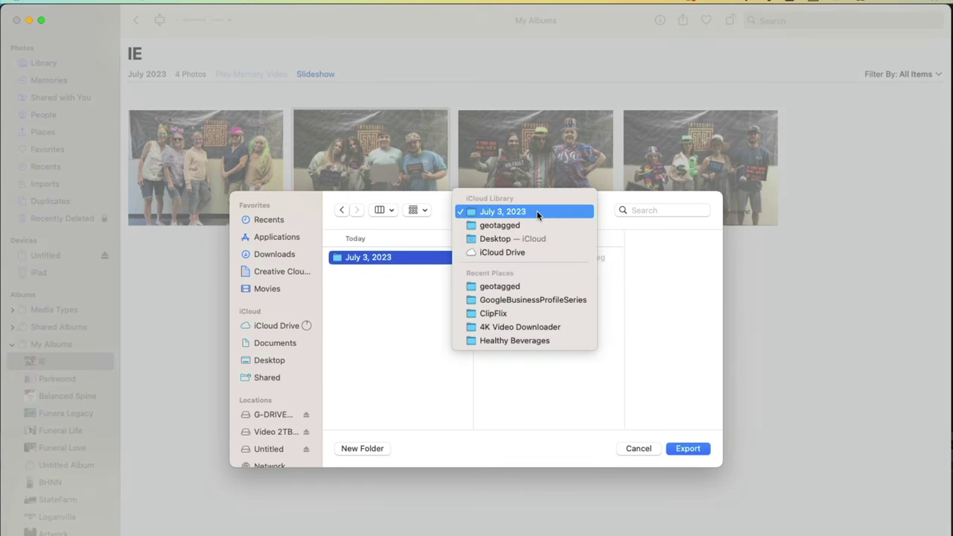
{"action": "left_click", "coordinate": [562, 181]}
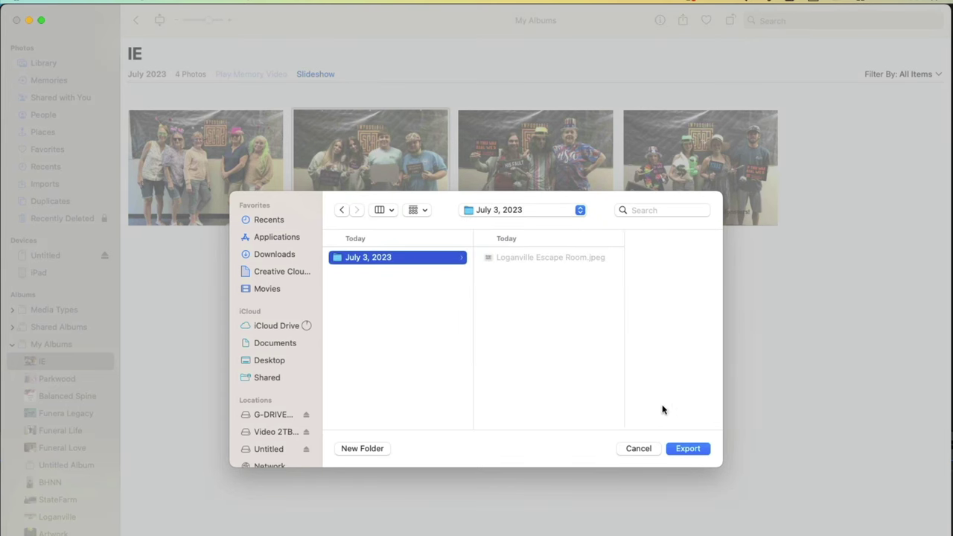
{"action": "left_click", "coordinate": [683, 448]}
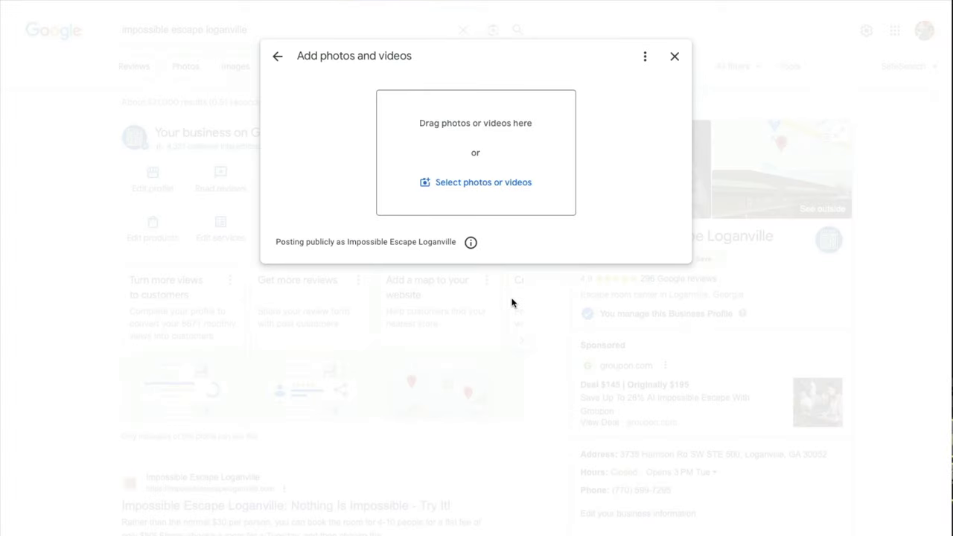
- Upload Loganville Escape Room.jpg and Escape Room Loganville.jpg, then view the profile's photos
{"action": "left_click", "coordinate": [484, 185]}
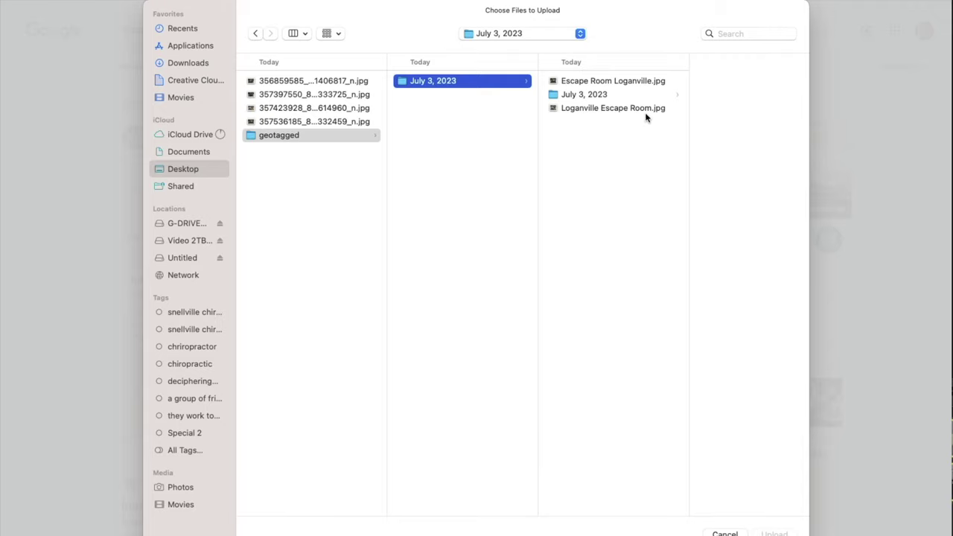
{"action": "left_click", "coordinate": [645, 110]}
{"action": "left_click", "coordinate": [634, 87], "text": "super"}
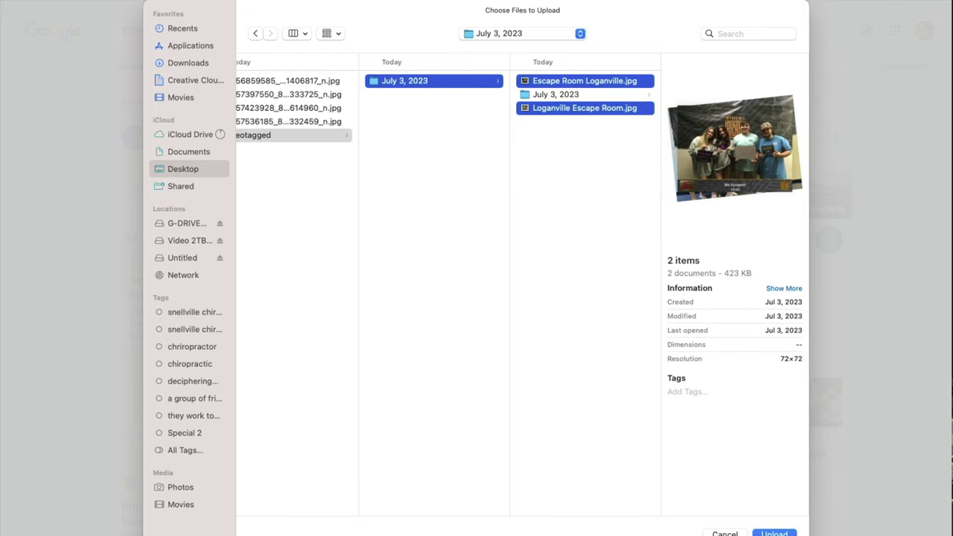
{"action": "left_click", "coordinate": [775, 533]}
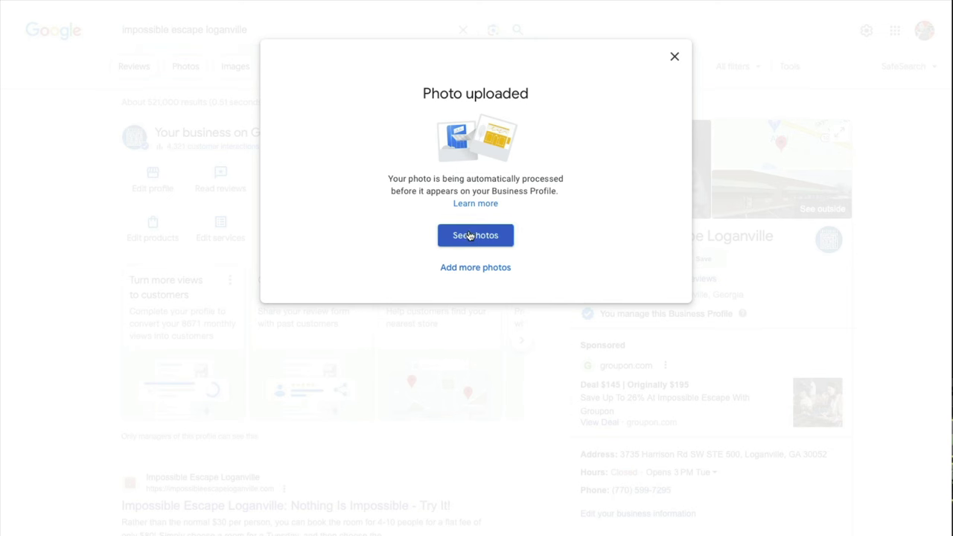
{"action": "left_click", "coordinate": [471, 236]}
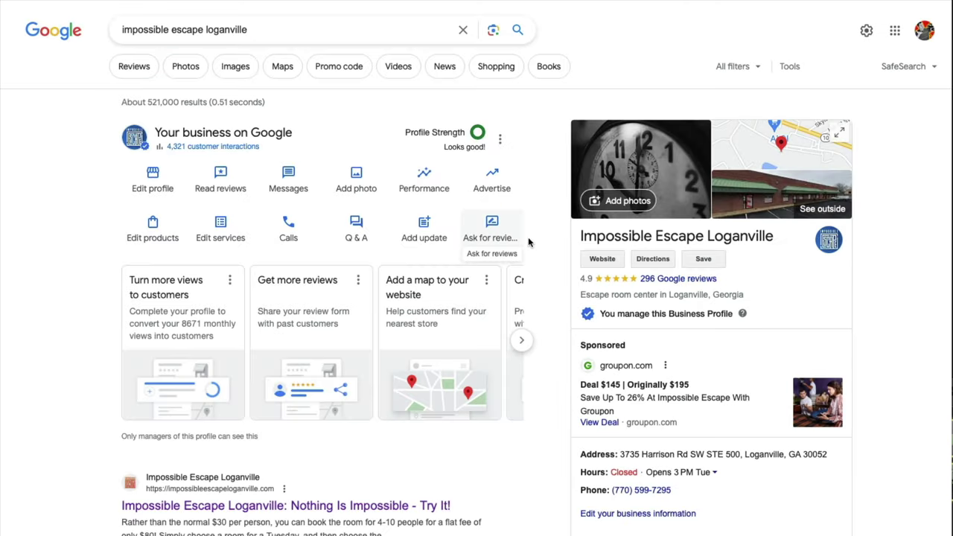